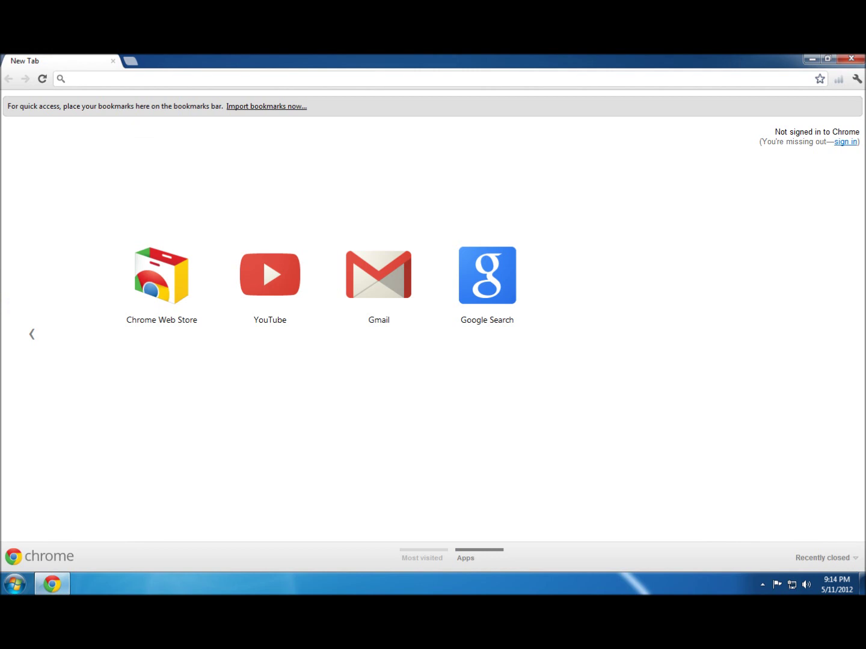
# - Search Google for 'mumble' and open the official mumble.sourceforge.net site
pyautogui.write('mumble')
pyautogui.press('Return')
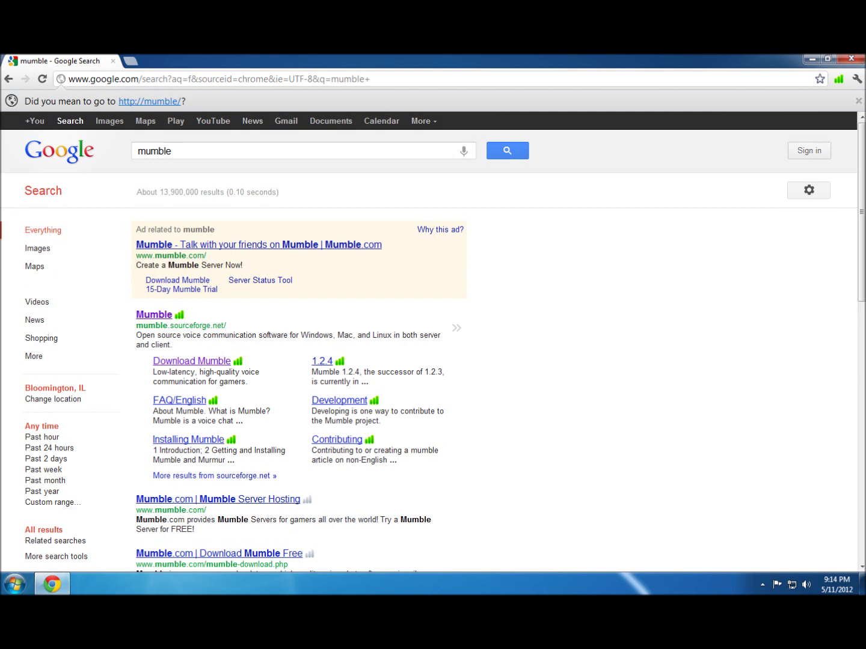
pyautogui.click(164, 318)
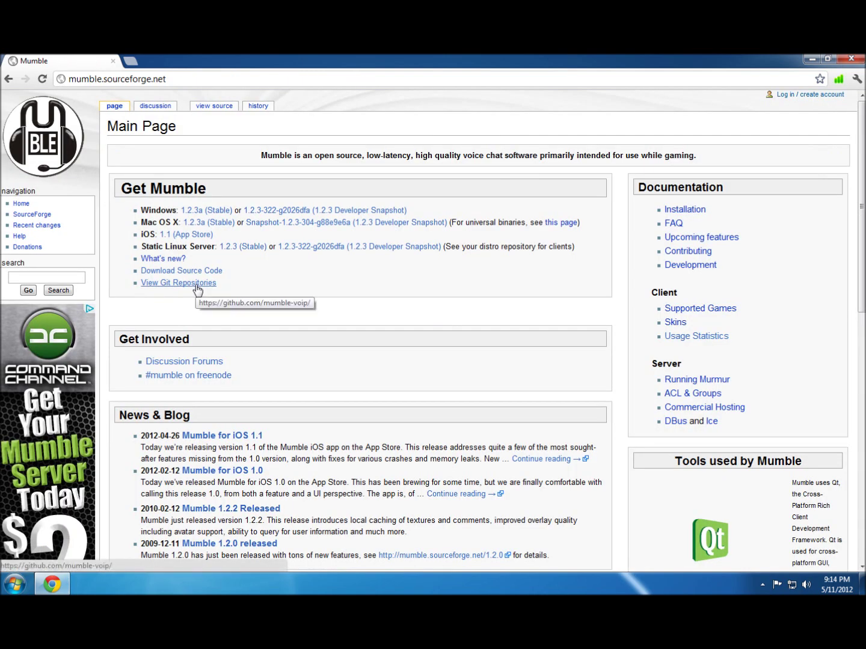
pyautogui.moveTo(131, 189); pyautogui.dragTo(170, 223)
pyautogui.click(139, 239)
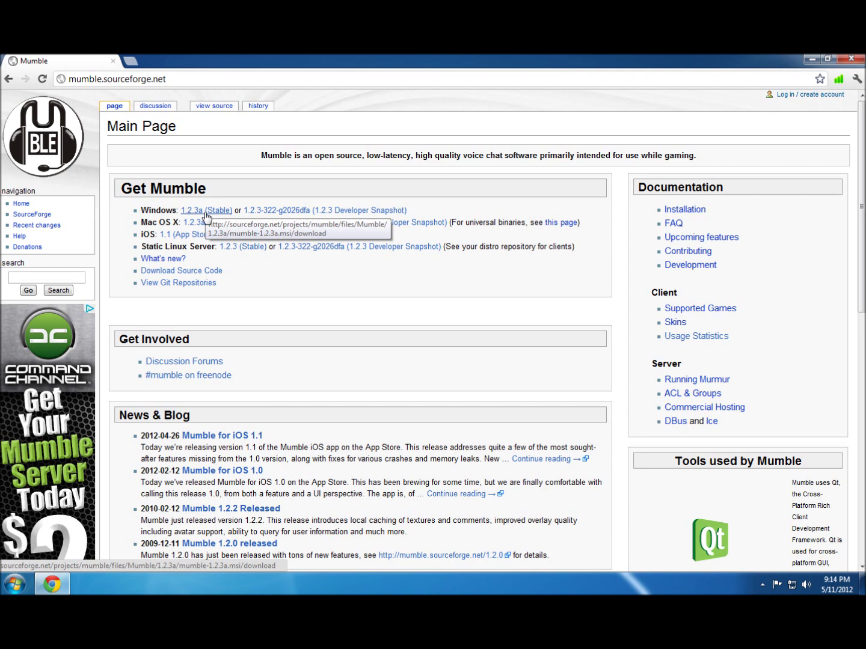
# - Run the downloaded mumble-1.2.3a.msi installer from Chrome's Downloads page
pyautogui.click(857, 79)
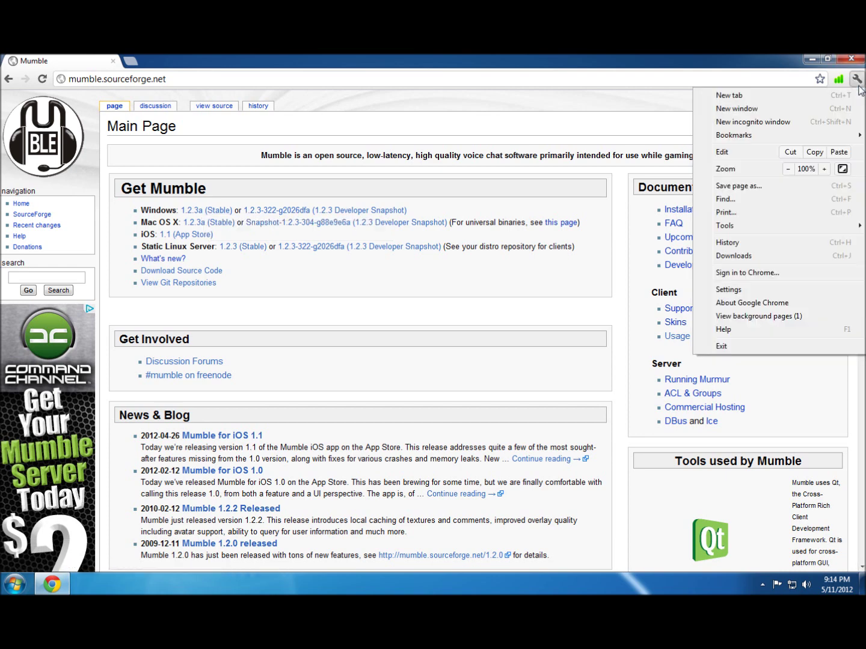
pyautogui.click(735, 256)
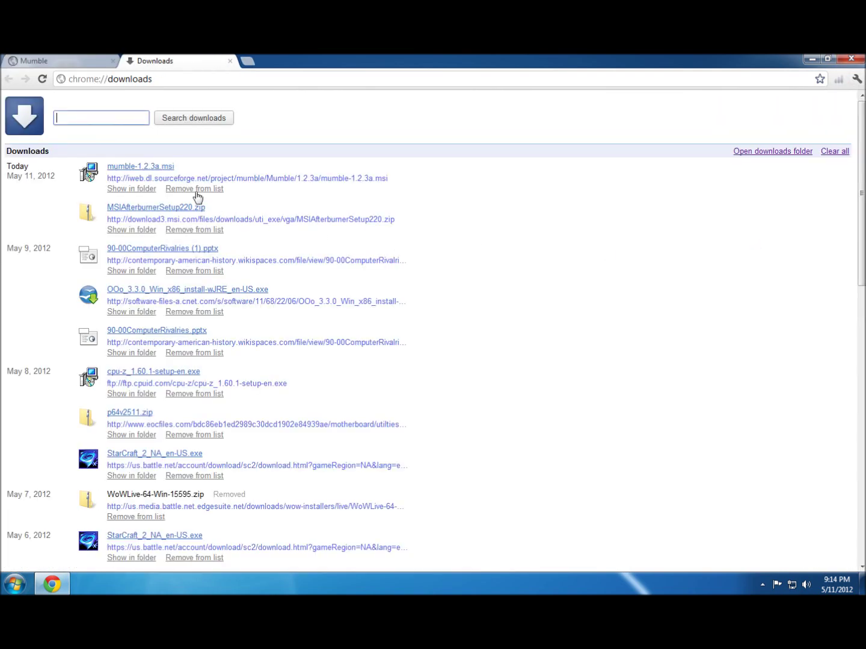
pyautogui.click(153, 167)
pyautogui.click(460, 325)
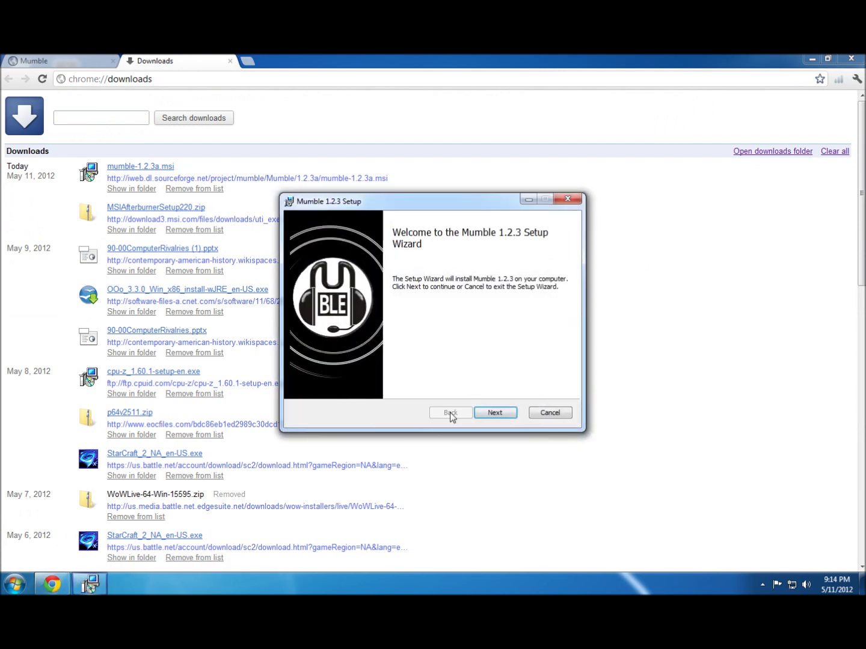
# - Accept the Mumble licence terms and continue to the component selection
pyautogui.click(481, 416)
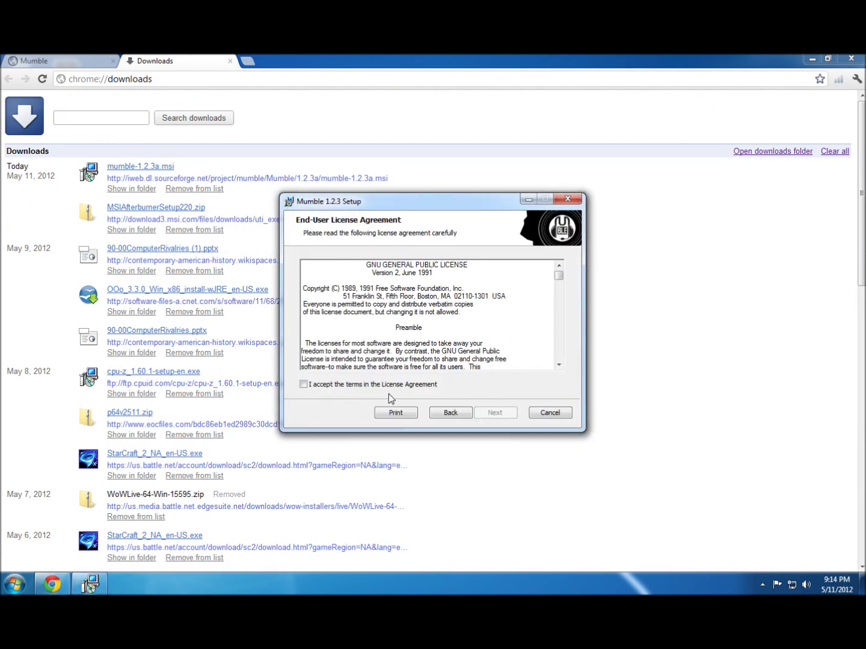
pyautogui.click(365, 384)
pyautogui.click(490, 421)
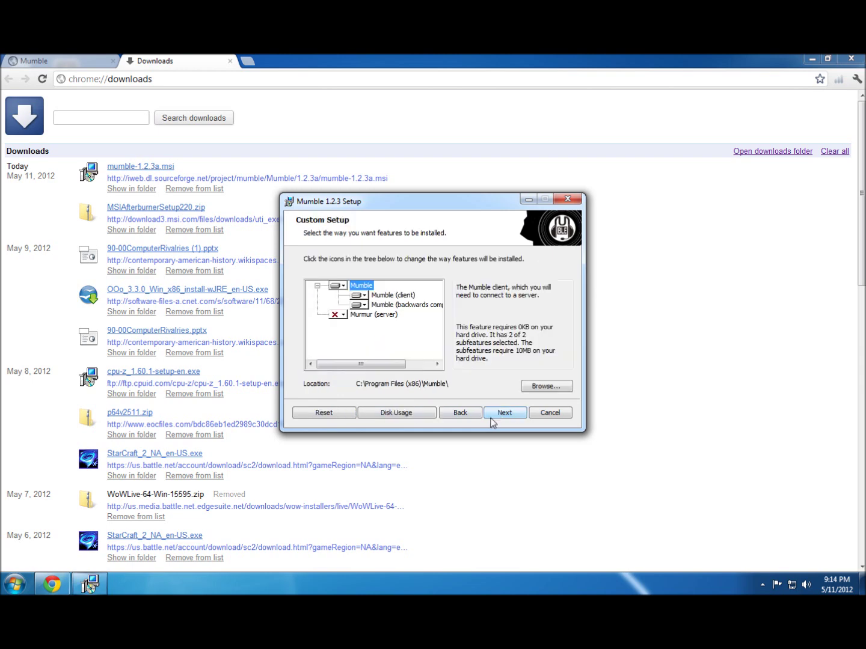
# - Set Murmur (server) to install on the local hard drive and browse for another folder
pyautogui.click(345, 317)
pyautogui.click(370, 329)
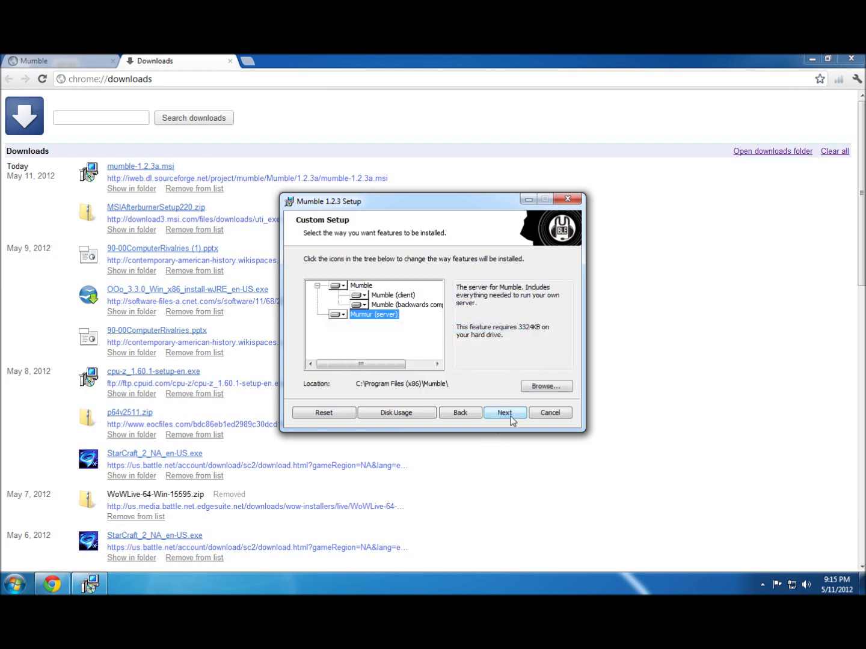
pyautogui.click(541, 388)
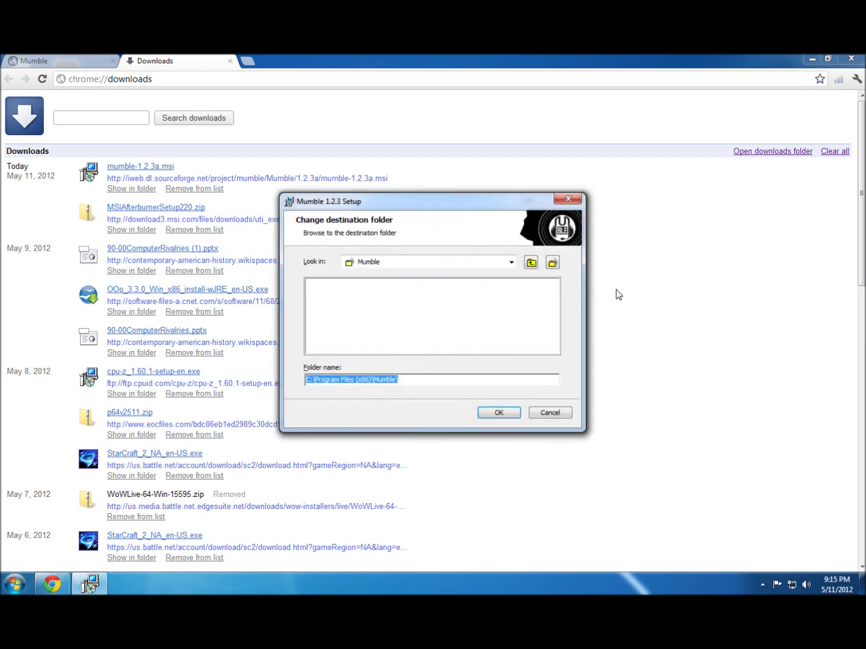
# - Set the install folder to E:\programs\mumble\ on the Data (E:) drive
pyautogui.click(511, 263)
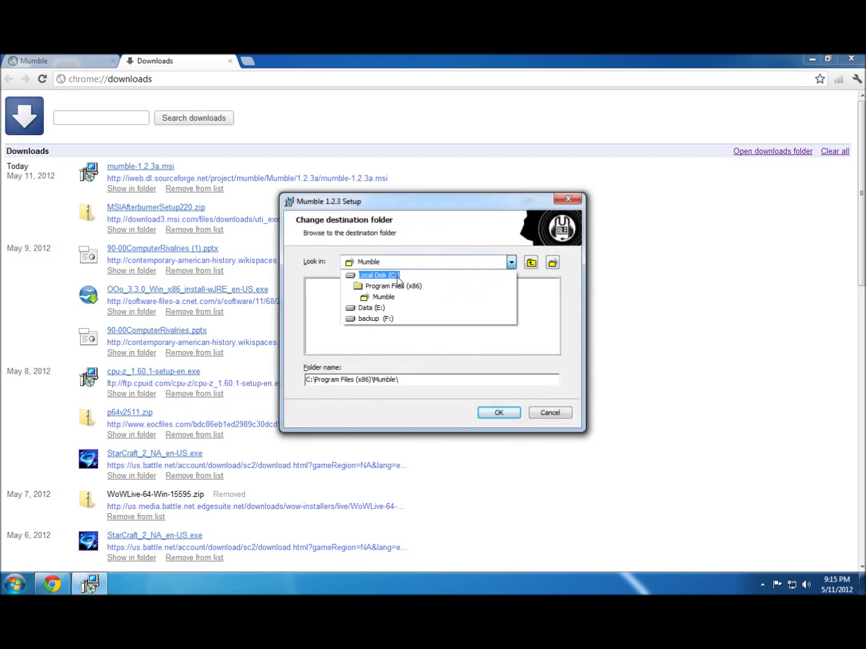
pyautogui.click(383, 308)
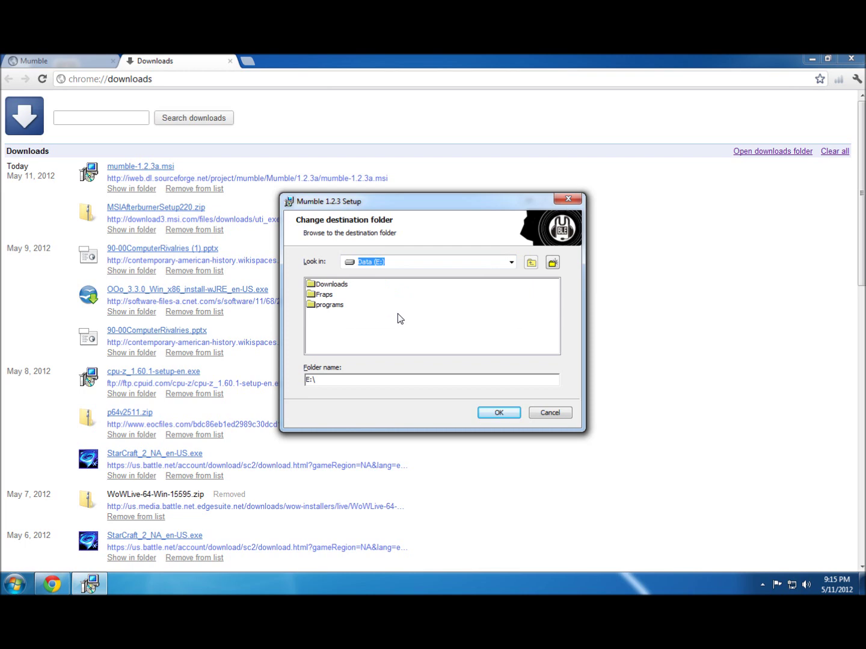
pyautogui.click(317, 304)
pyautogui.click(345, 379)
pyautogui.write('mum')
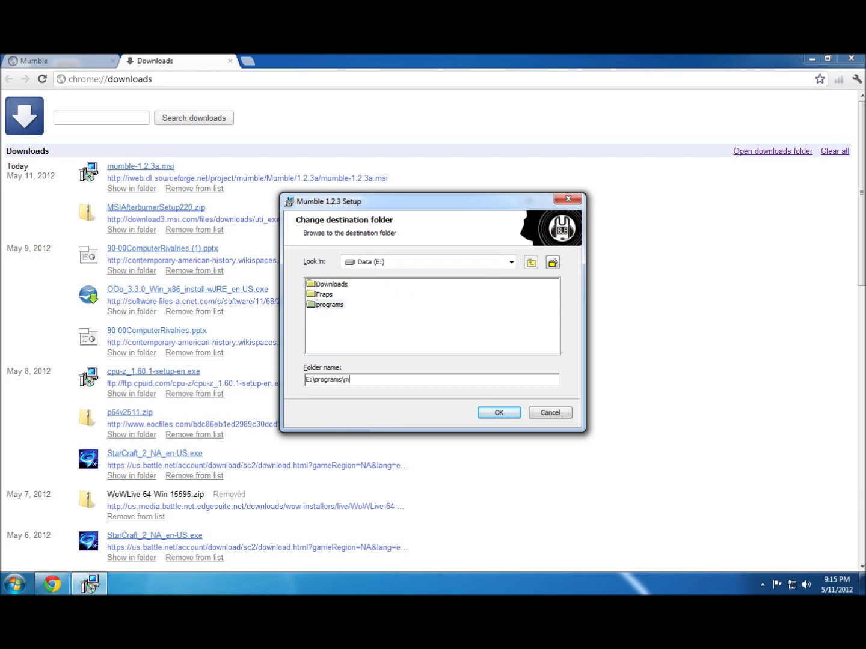
pyautogui.write('ble')
pyautogui.click(510, 413)
# - Install Mumble 1.2.3 and finish setup with 'Start Mumble' ticked
pyautogui.click(510, 414)
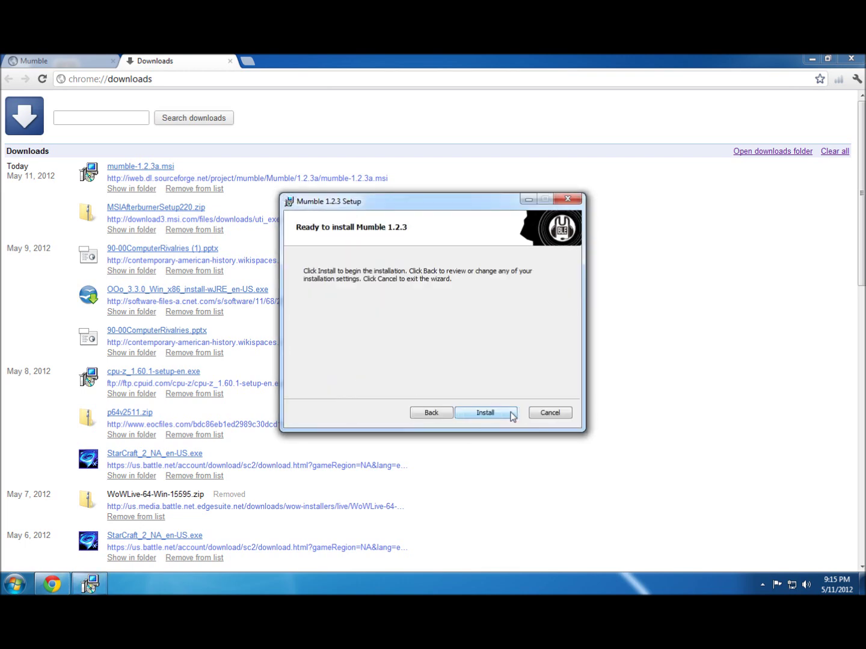
pyautogui.click(510, 414)
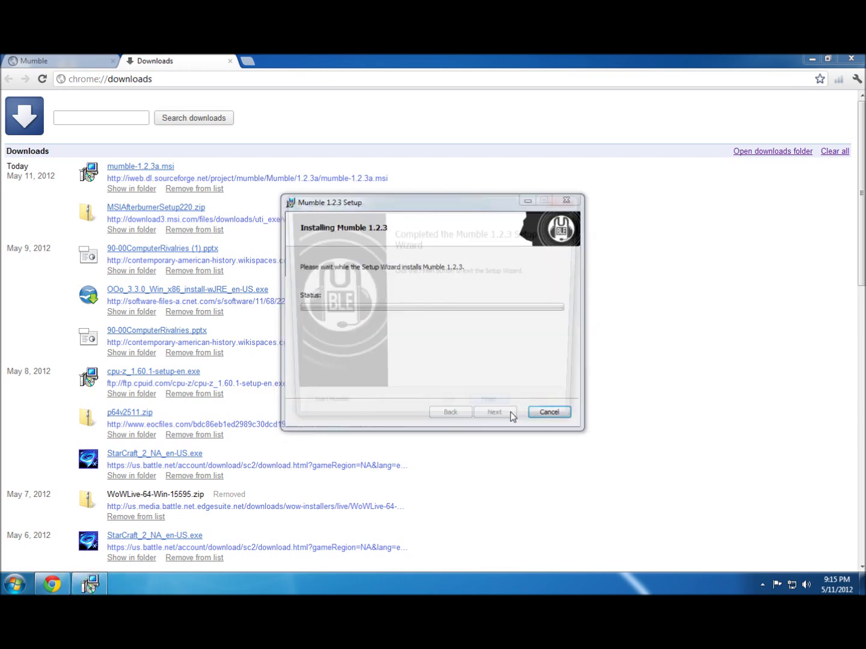
pyautogui.click(295, 413)
pyautogui.click(500, 415)
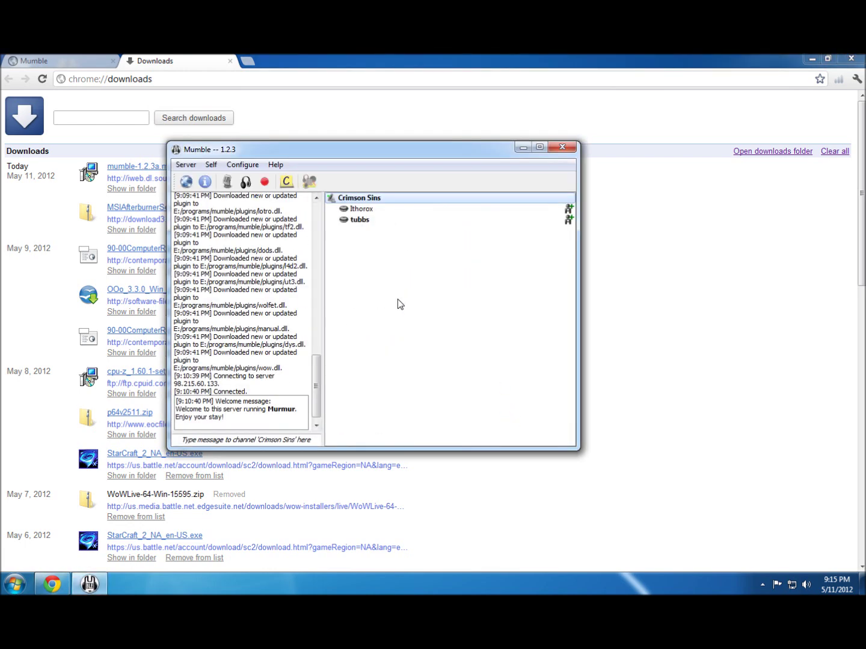
# - Disconnect from Crimson Sins and show the favourites crimson, Crimson Sins and home
pyautogui.click(182, 167)
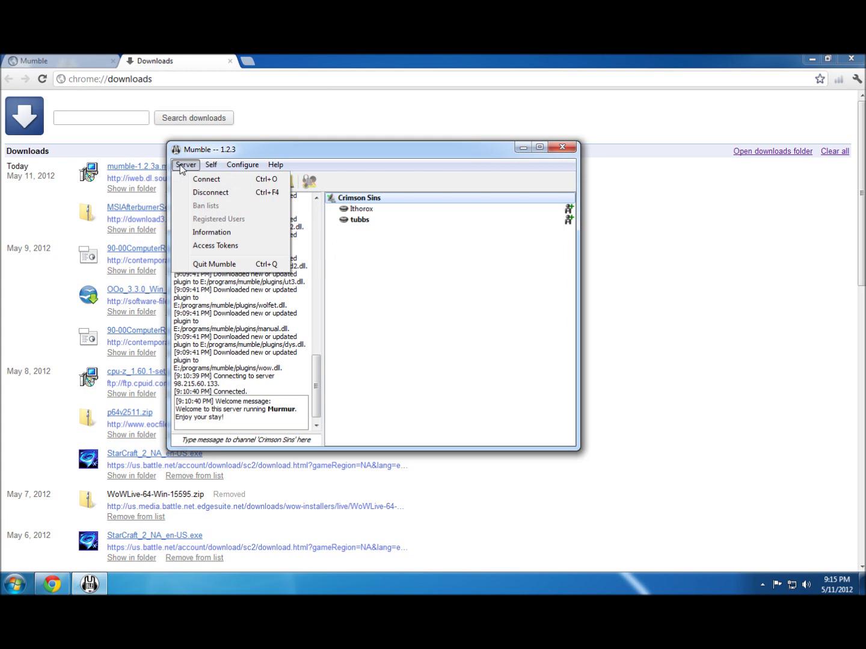
pyautogui.click(216, 192)
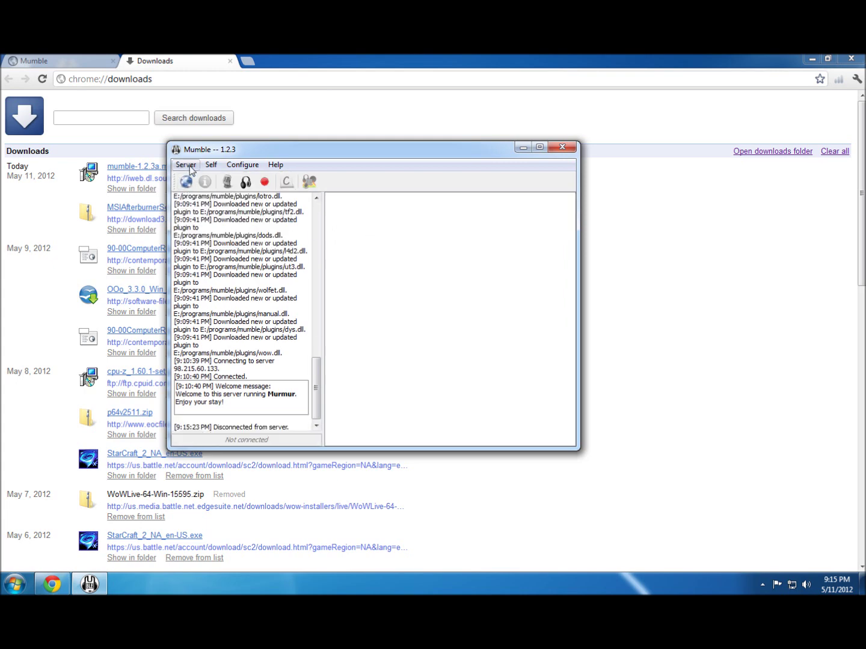
pyautogui.click(185, 183)
pyautogui.moveTo(523, 216); pyautogui.dragTo(391, 180)
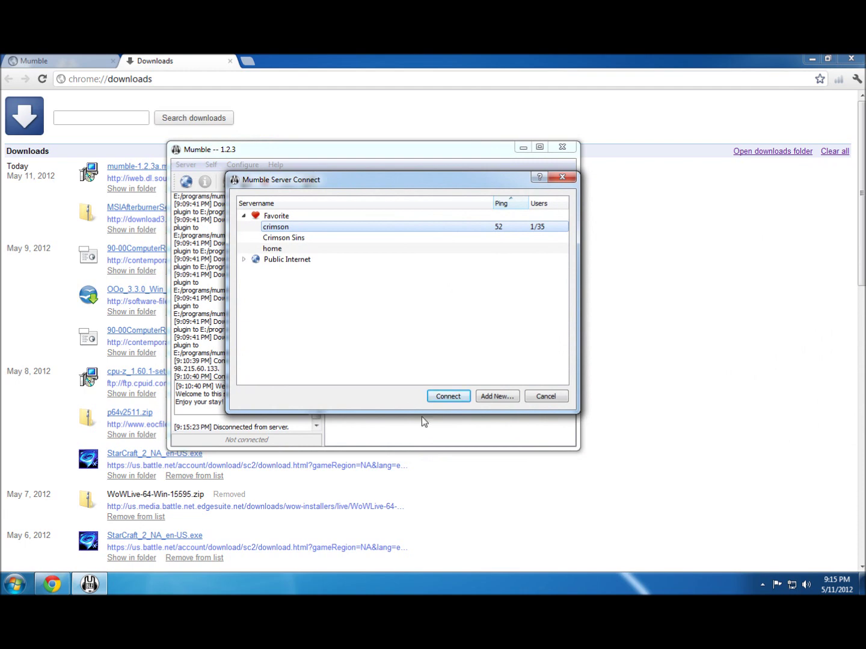
# - Open the Add Server form, which defaults to port 64738
pyautogui.click(500, 397)
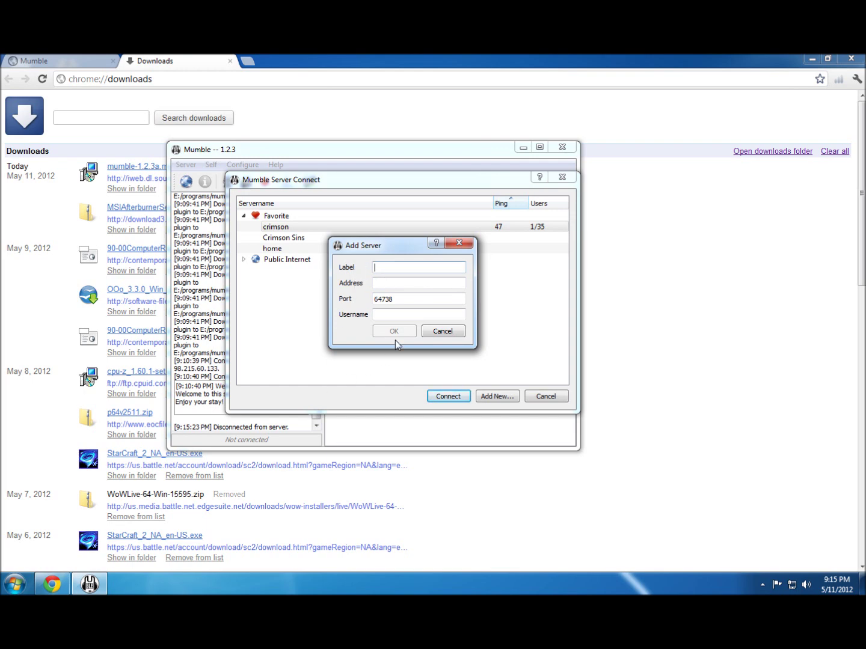
# - Leave the Label, Address, Port and Username fields blank and cancel the new server
pyautogui.press('Tab')
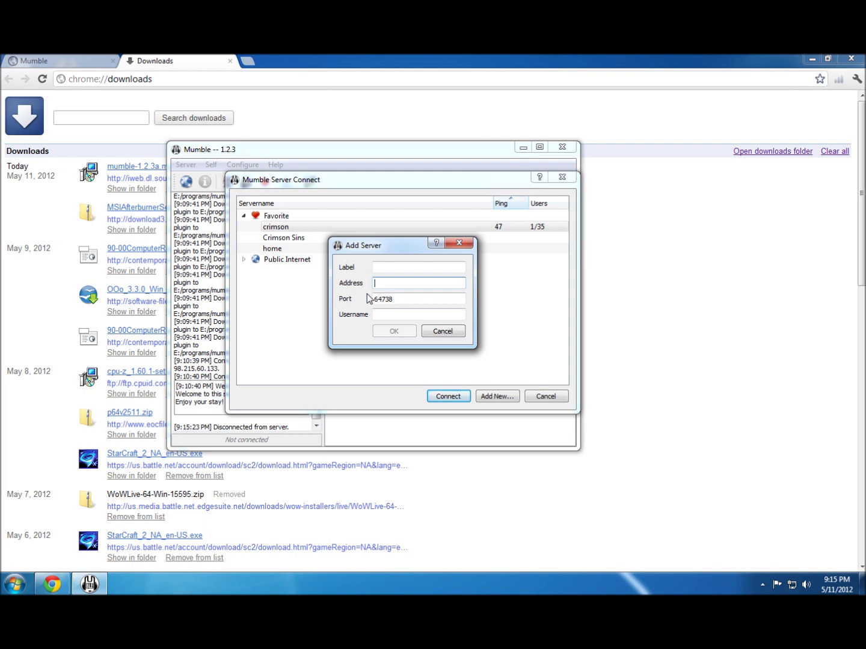
pyautogui.press('Tab')
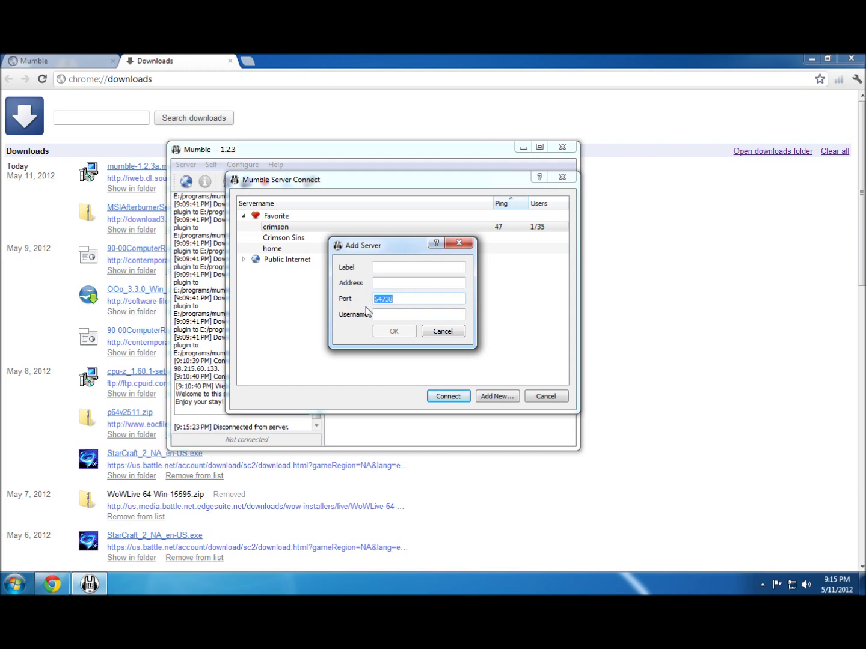
pyautogui.press('Tab')
pyautogui.press('Tab')
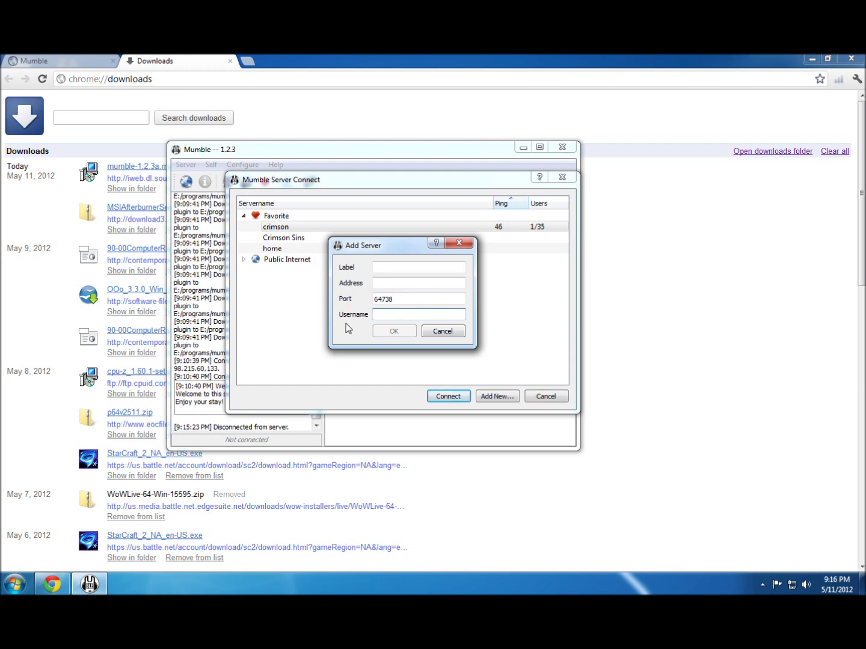
pyautogui.click(458, 332)
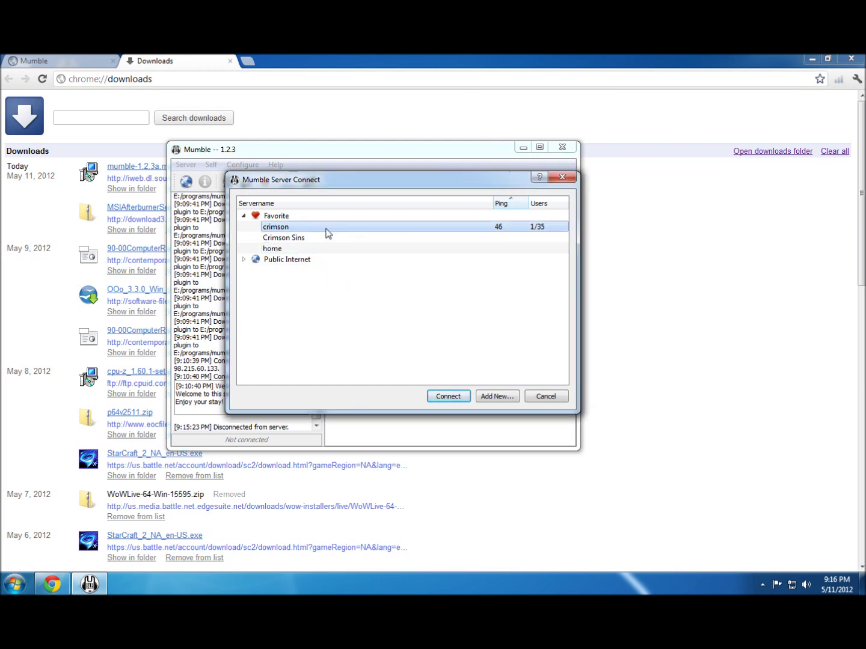
# - Connect to the crimson favourite and launch Configure > Audio Wizard
pyautogui.click(439, 396)
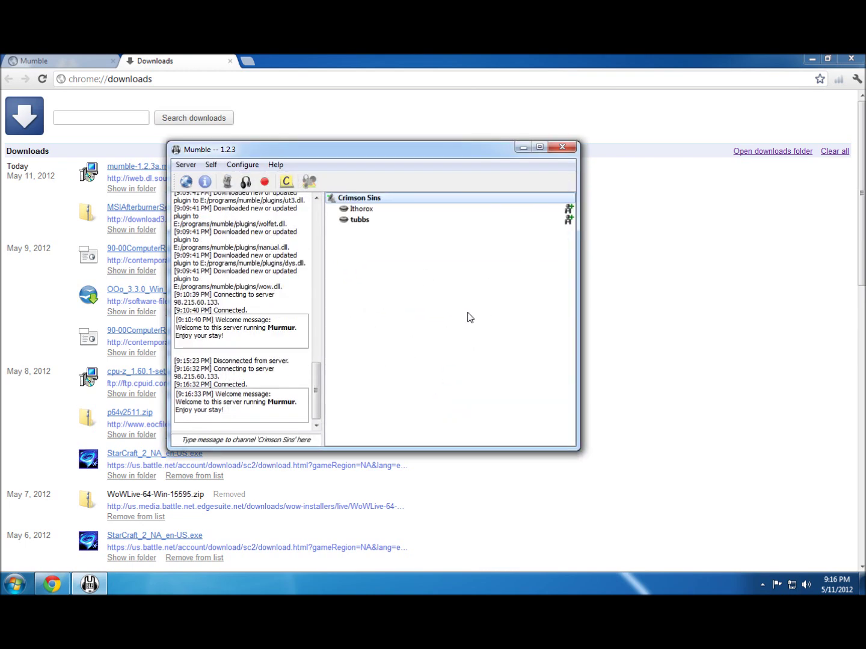
pyautogui.click(243, 165)
pyautogui.click(251, 175)
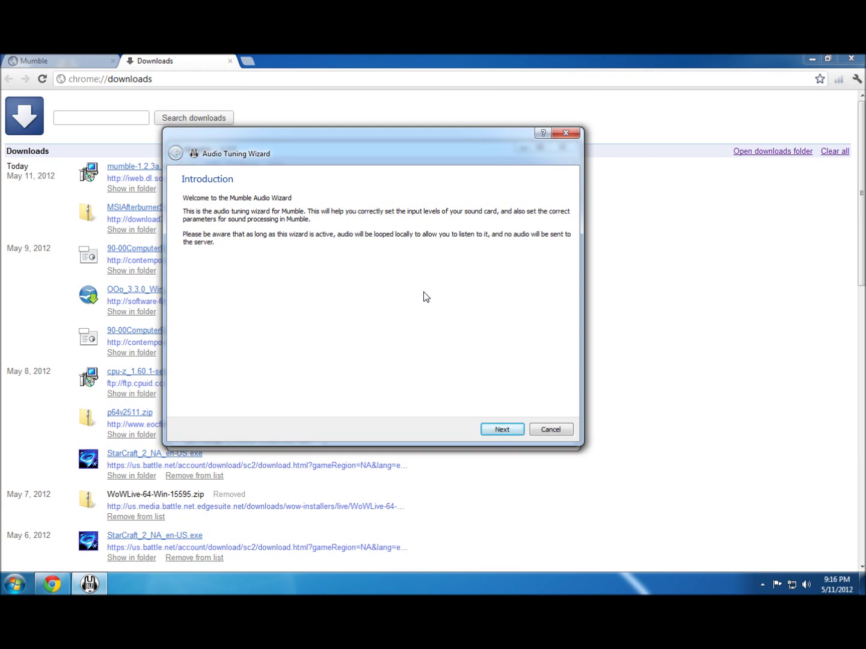
# - Cancel the audio wizard and show the Shortcuts page in Settings with Advanced ticked
pyautogui.click(548, 430)
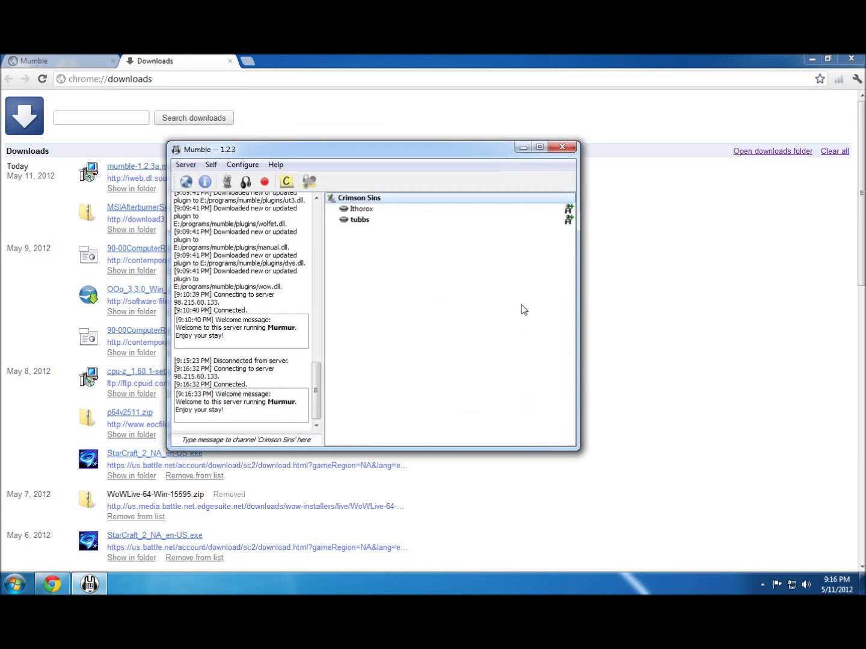
pyautogui.click(242, 164)
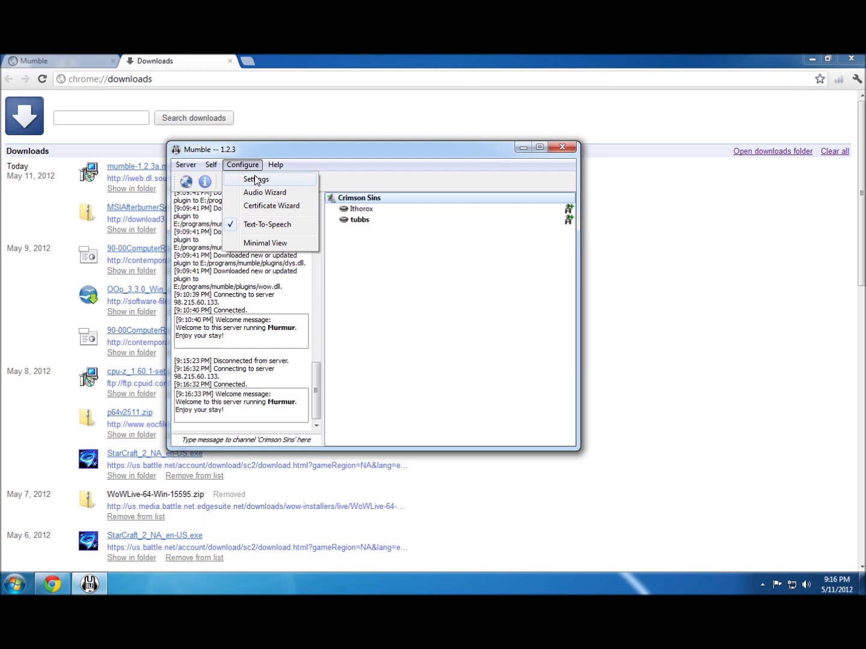
pyautogui.click(255, 179)
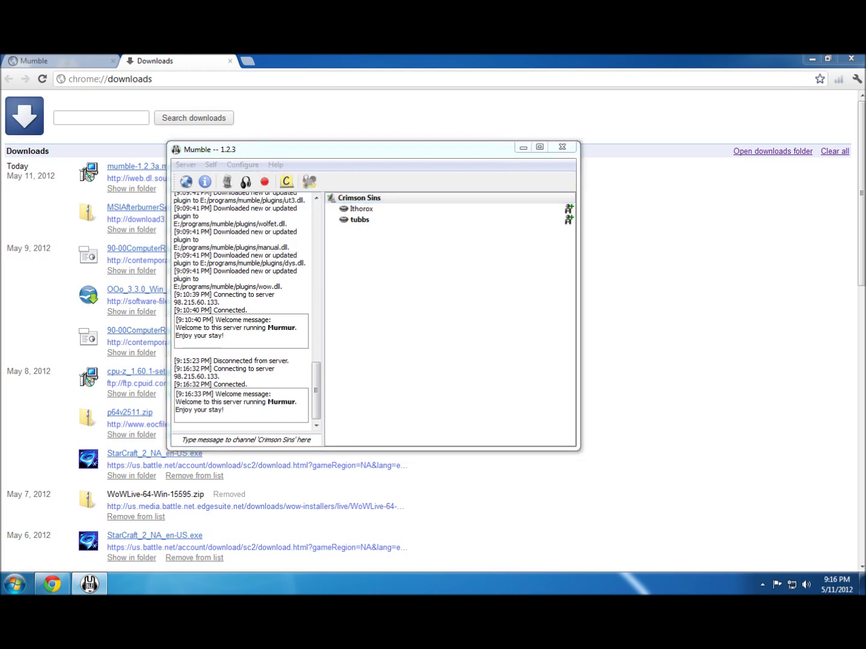
pyautogui.moveTo(339, 97); pyautogui.dragTo(434, 147)
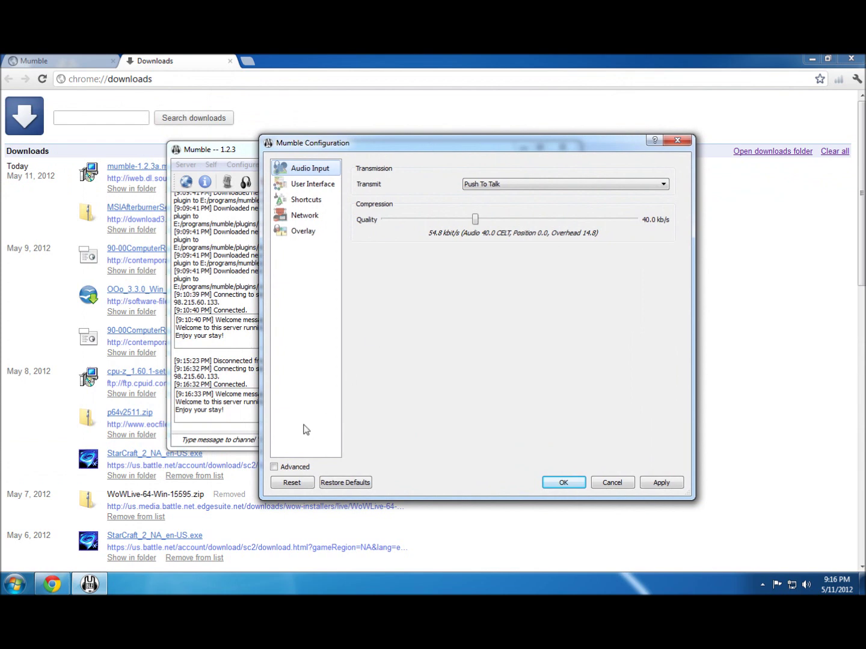
pyautogui.click(274, 468)
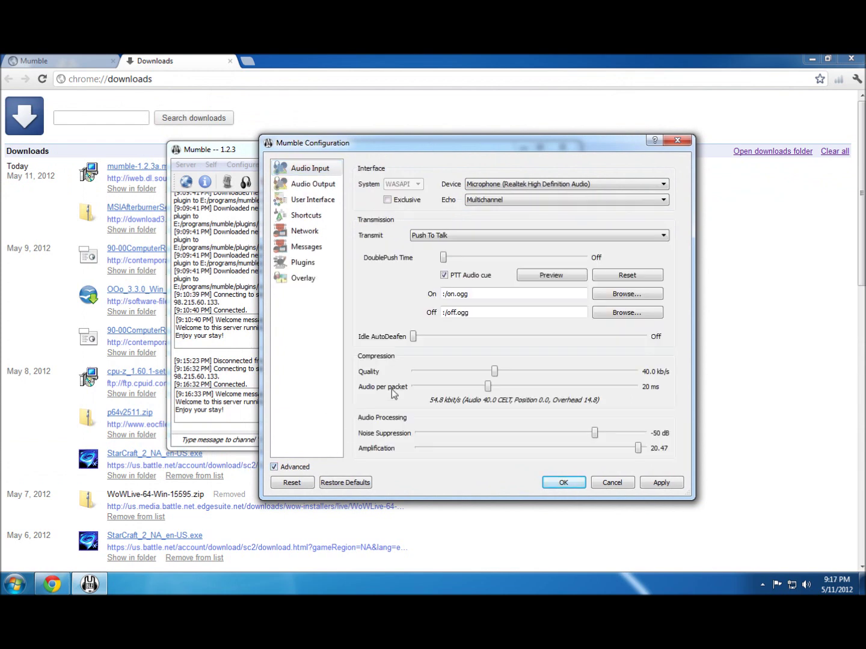
pyautogui.click(306, 217)
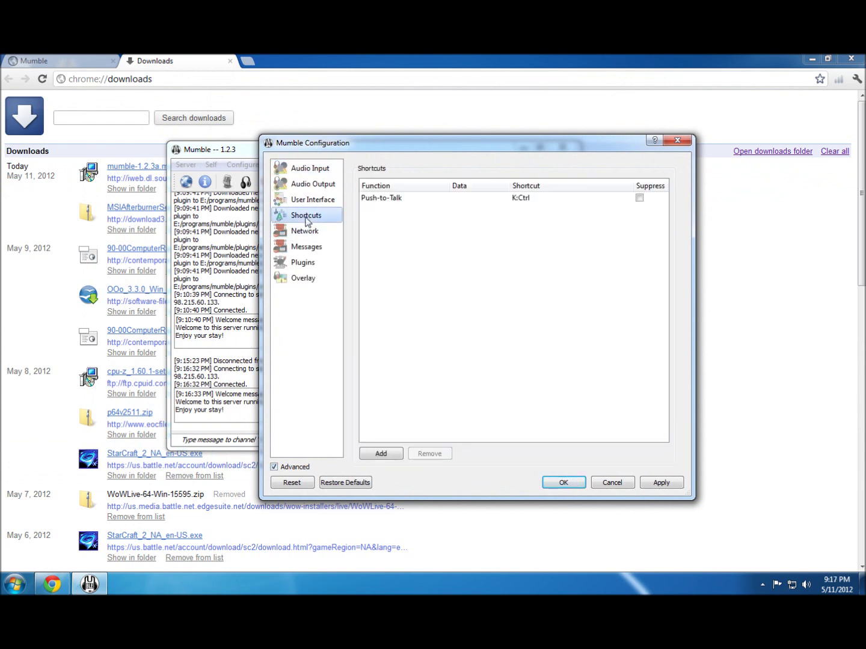
# - Remove the old Push-to-Talk shortcut and add a new one with function Push-to-Talk
pyautogui.click(401, 201)
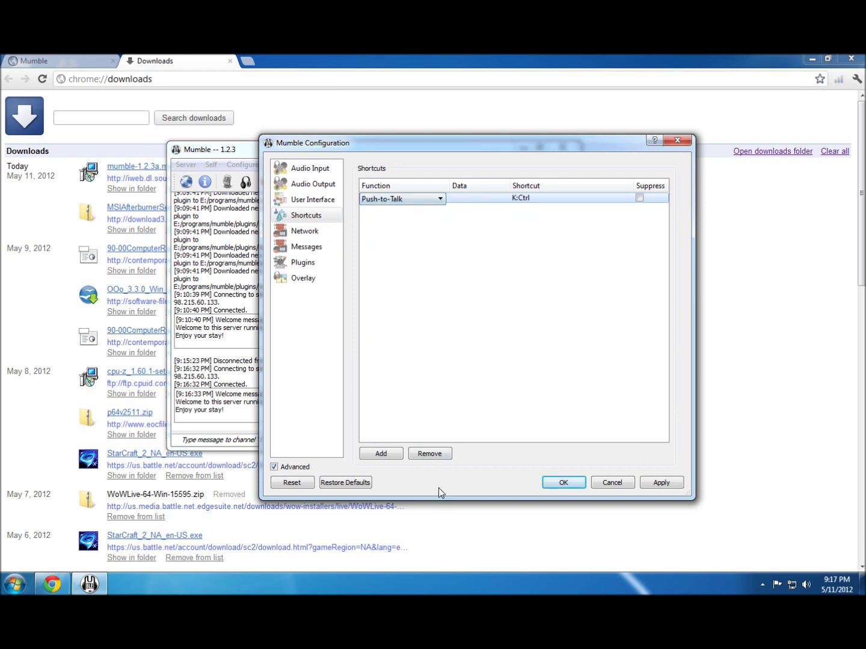
pyautogui.click(431, 455)
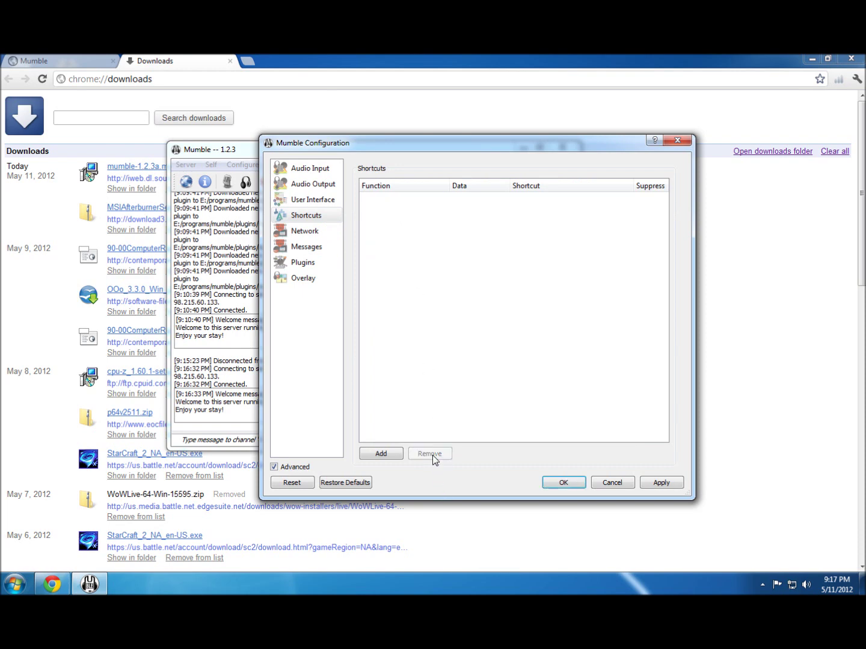
pyautogui.click(386, 456)
pyautogui.click(387, 199)
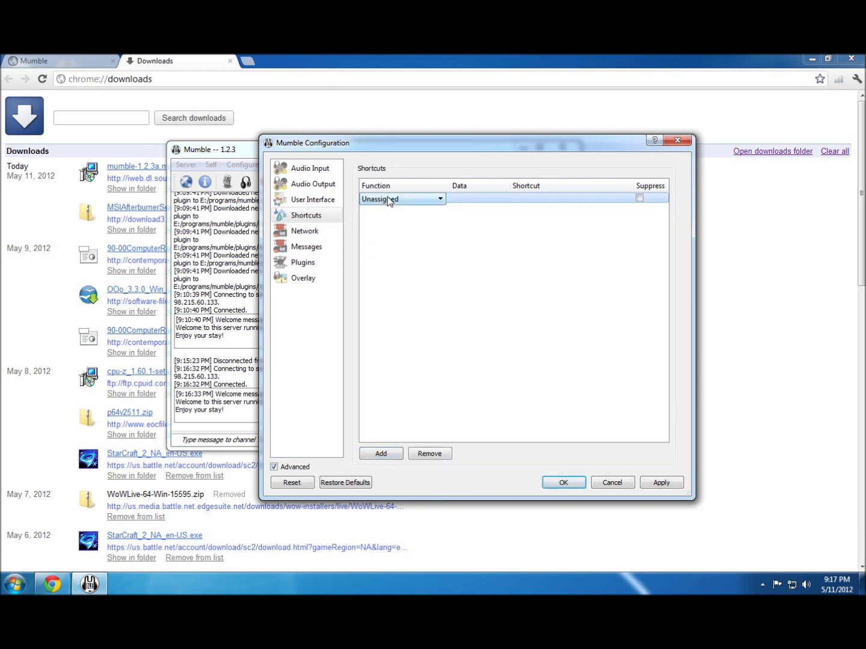
pyautogui.click(436, 199)
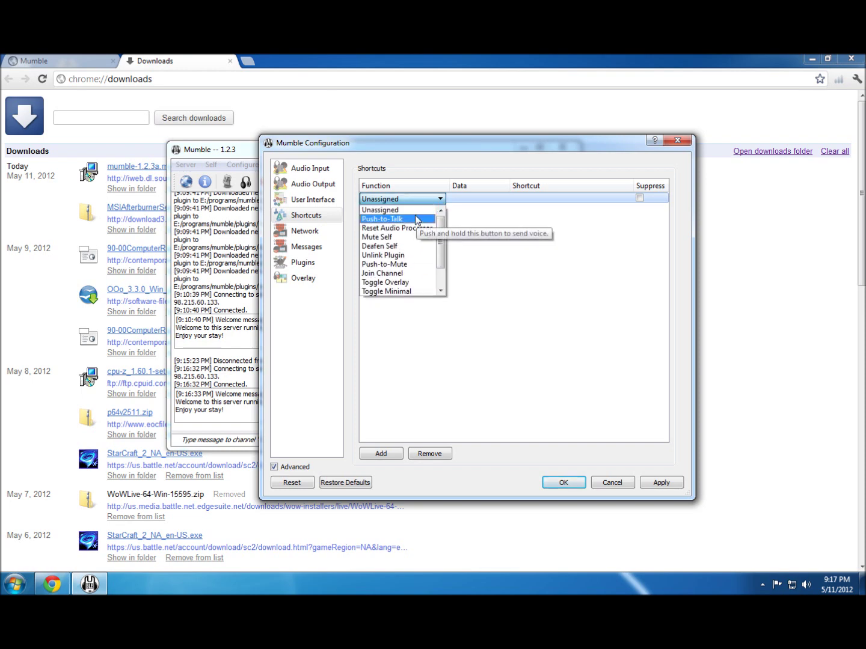
pyautogui.click(417, 219)
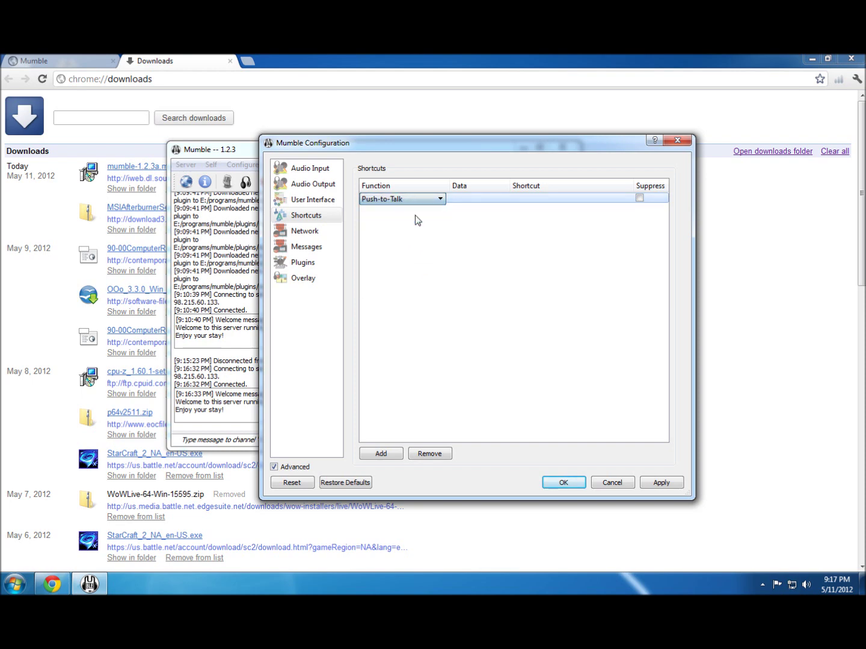
# - Bind the new Push-to-Talk shortcut to Ctrl, then apply and save the settings
pyautogui.click(545, 199)
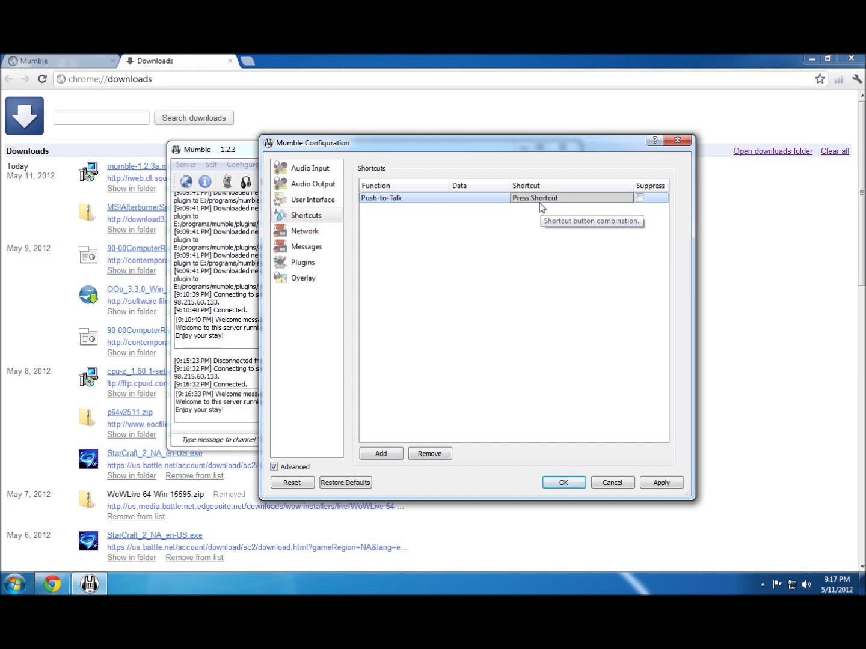
pyautogui.press('ctrl')
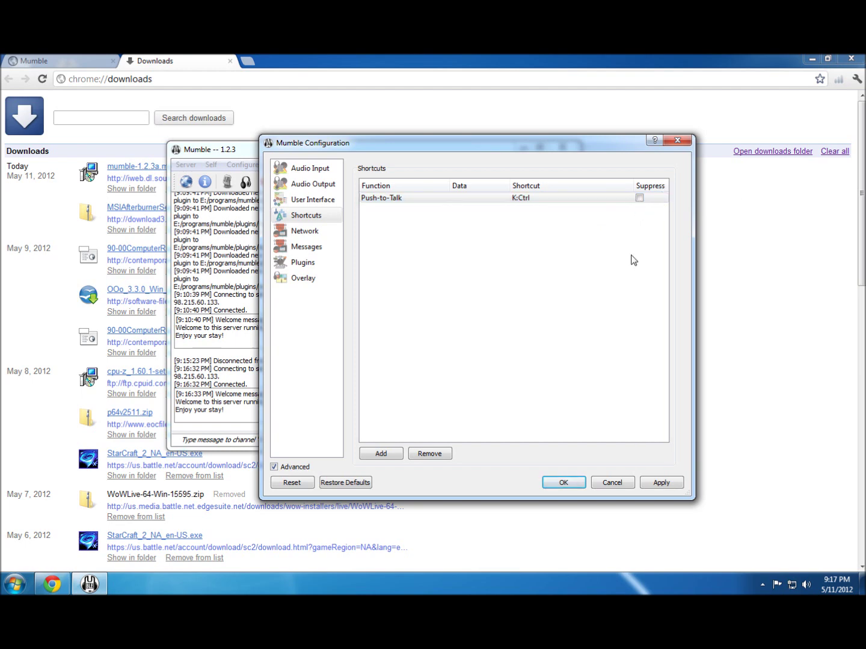
pyautogui.click(661, 484)
pyautogui.click(584, 484)
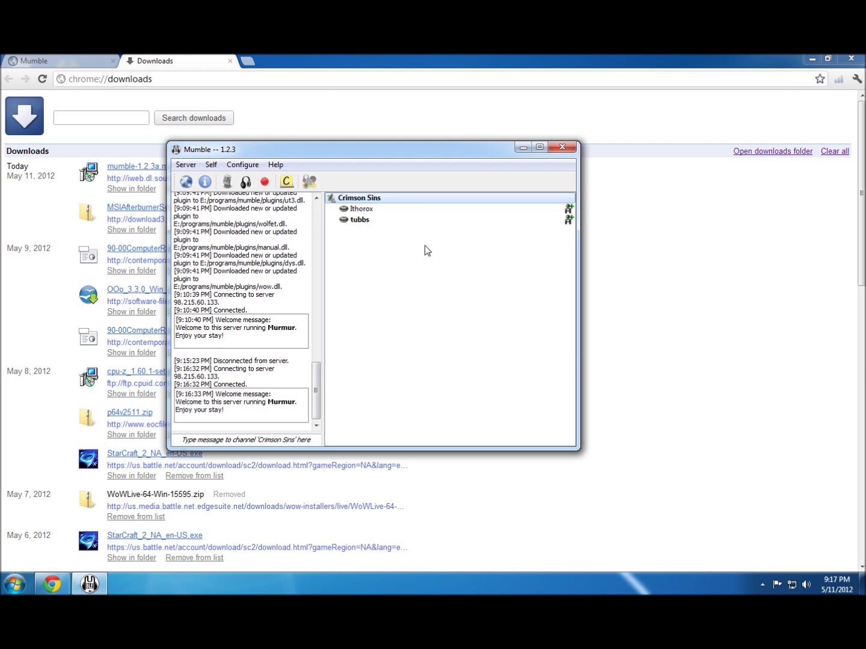
pyautogui.rightClick(377, 221)
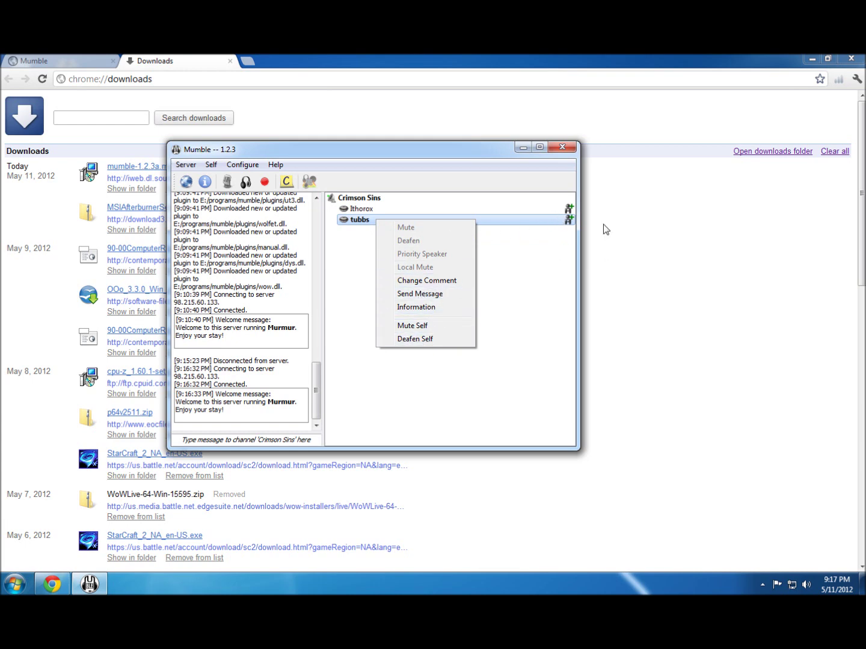
pyautogui.click(538, 279)
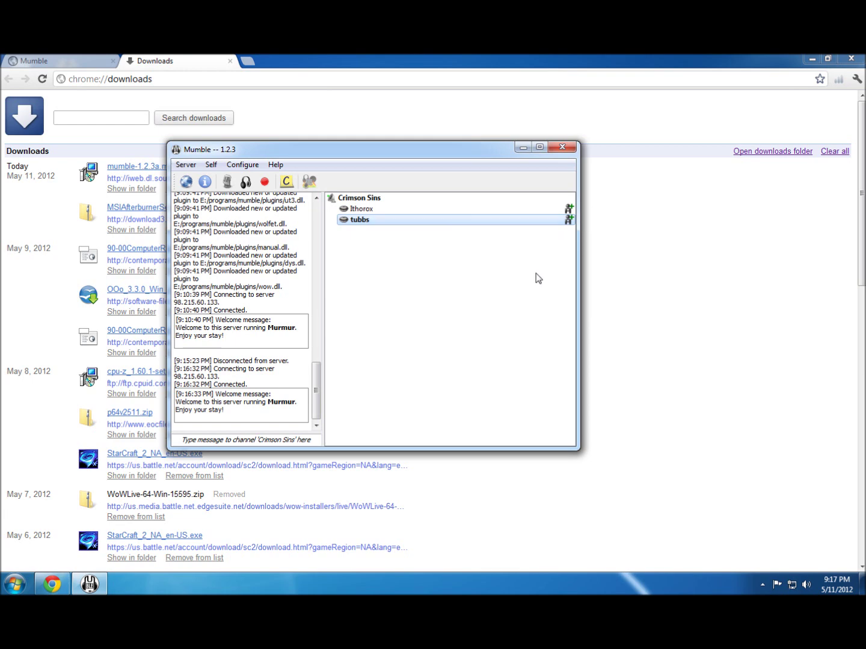